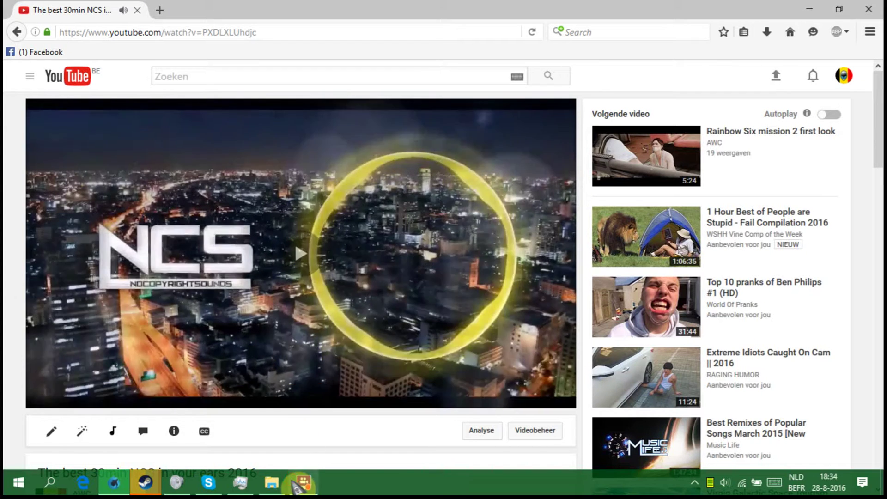
- Minimize Firefox playing the NCS video and close the BB FlashBack recorder to reveal Steam
left_click(809, 9)
left_click(544, 111)
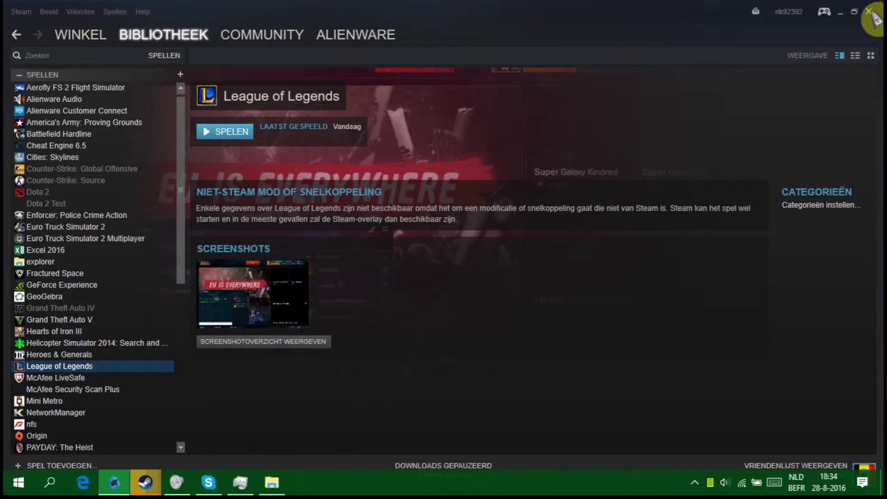
- Re-maximize Steam and browse Waterfox, Word 2016, Steam and Counter-Strike pages, ending on Word 2016
left_click(854, 12)
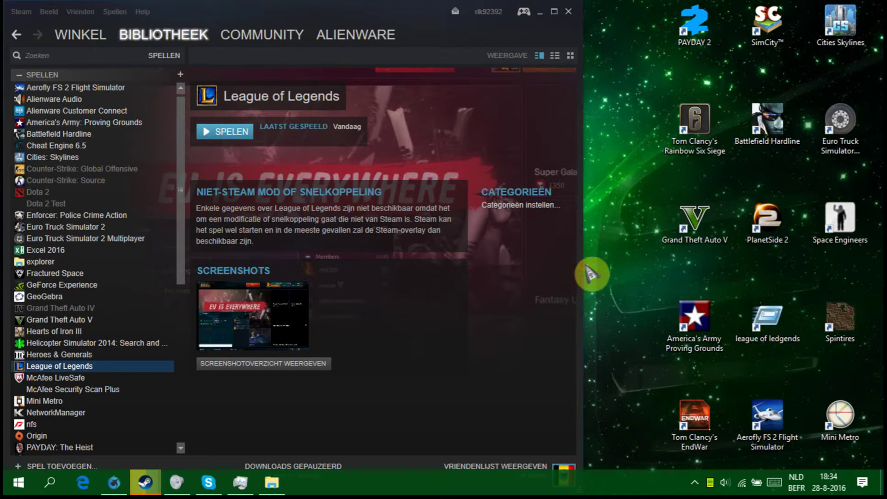
left_click(554, 12)
scroll(82, 395, "down", 5)
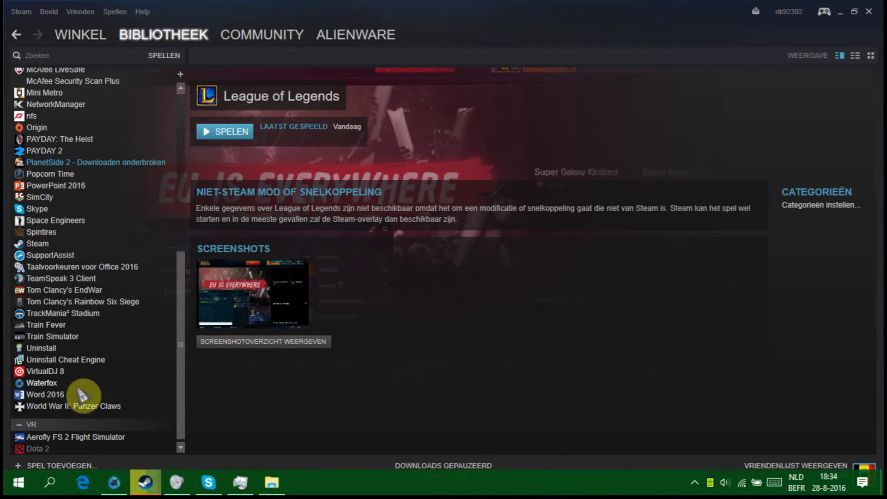
left_click(70, 383)
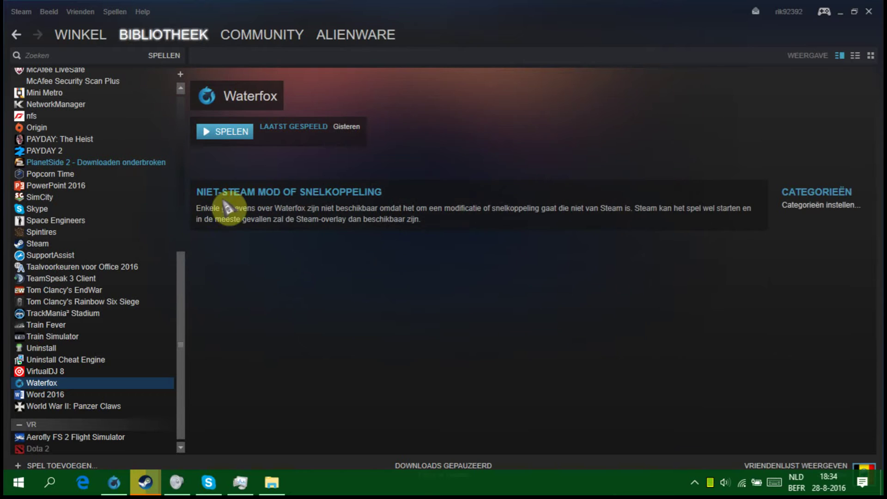
left_click(69, 395)
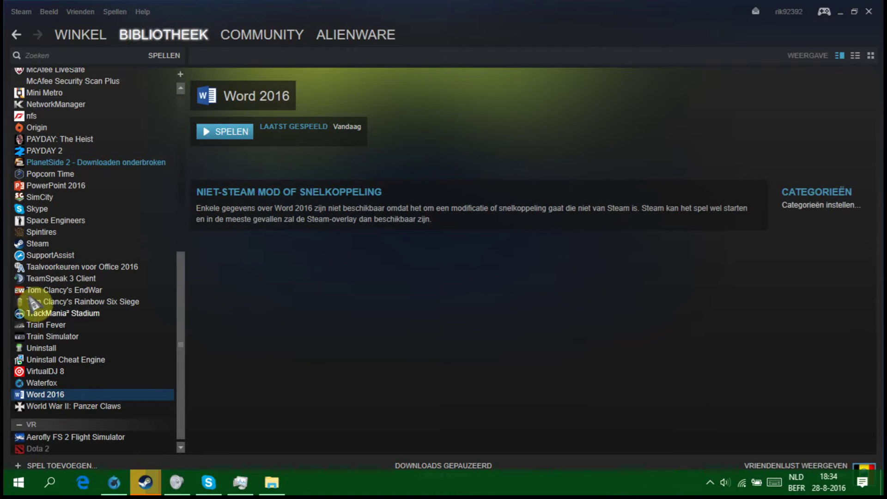
left_click(39, 245)
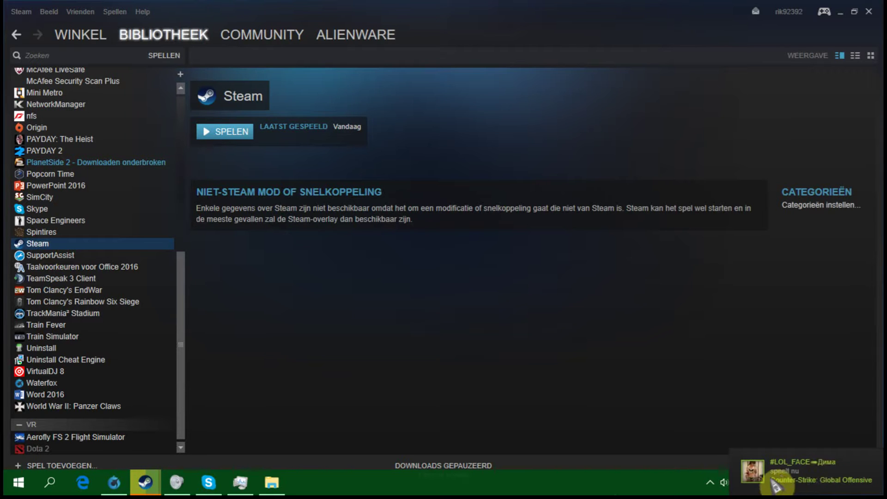
scroll(99, 248, "up", 10)
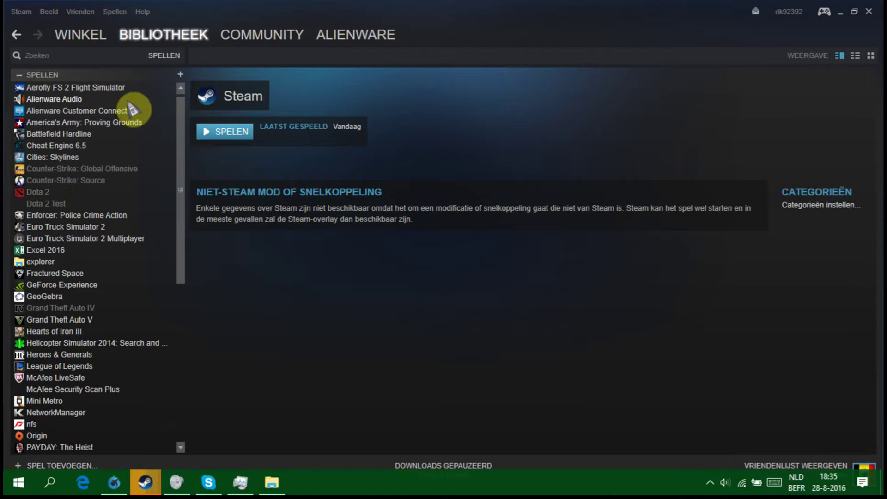
left_click(59, 170)
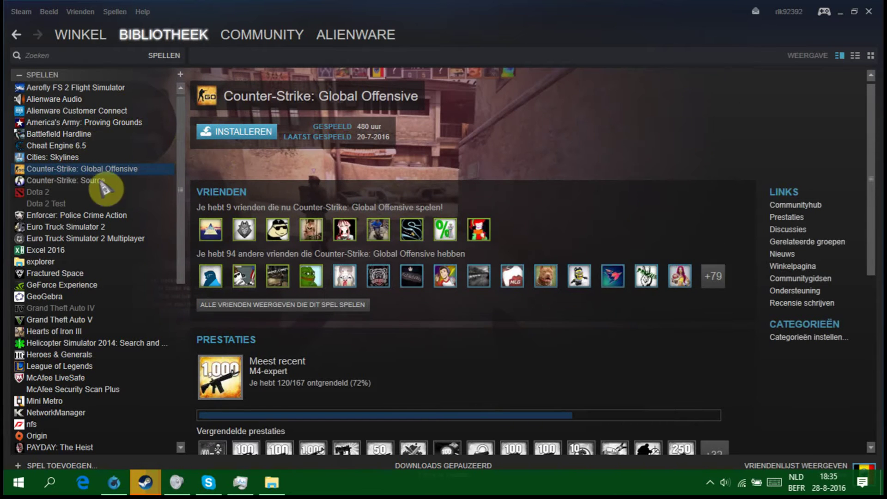
scroll(104, 187, "down", 9)
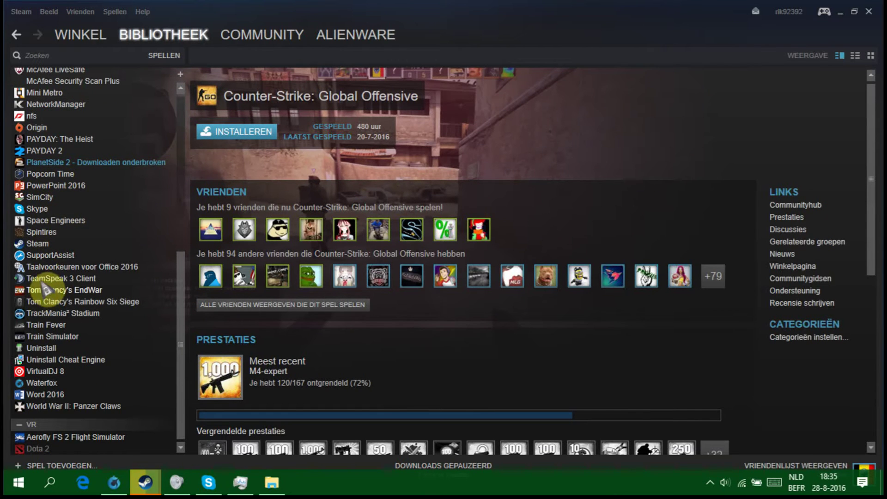
left_click(41, 244)
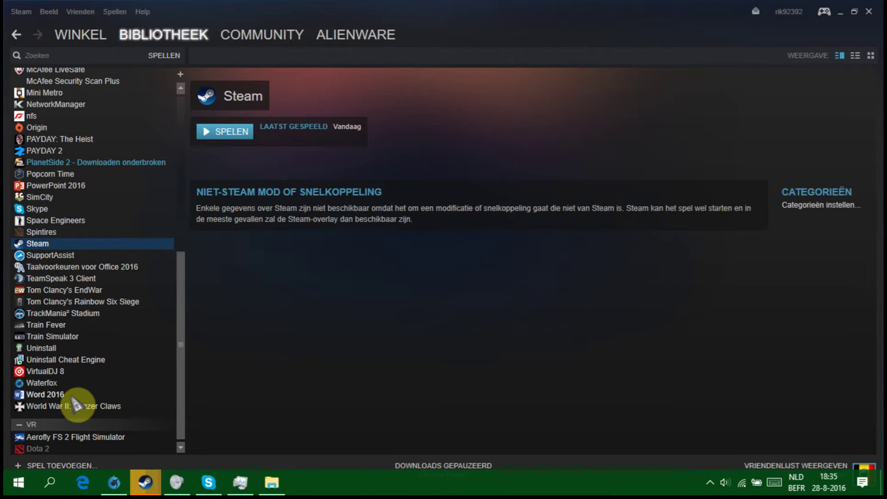
left_click(57, 384)
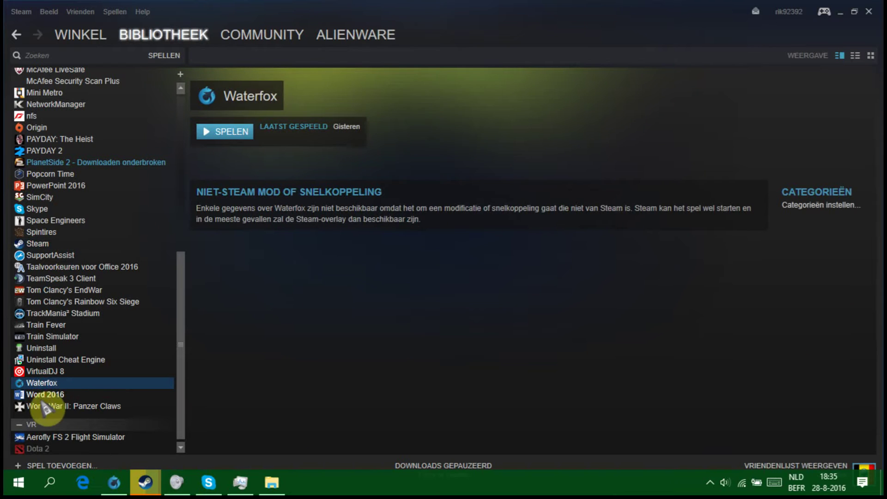
left_click(46, 395)
- Launch Word 2016 with SPELEN, dismiss the licence warning, and close Word
left_click(239, 137)
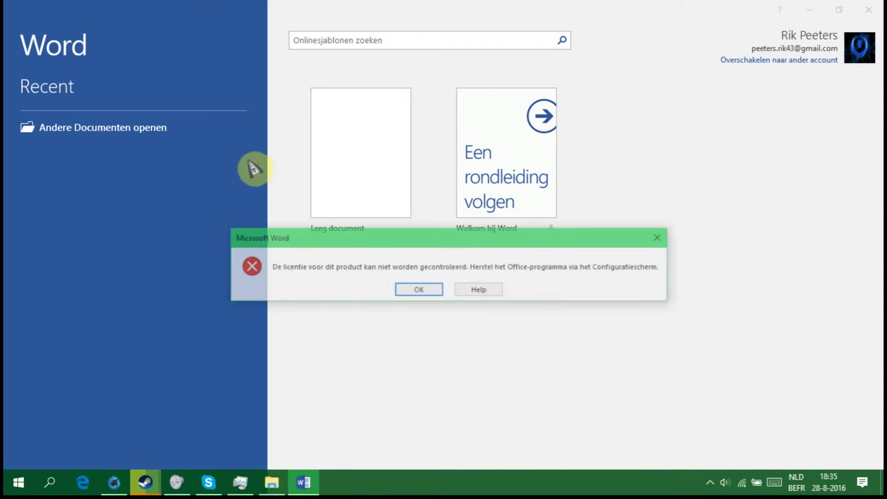
left_click(440, 290)
left_click(868, 11)
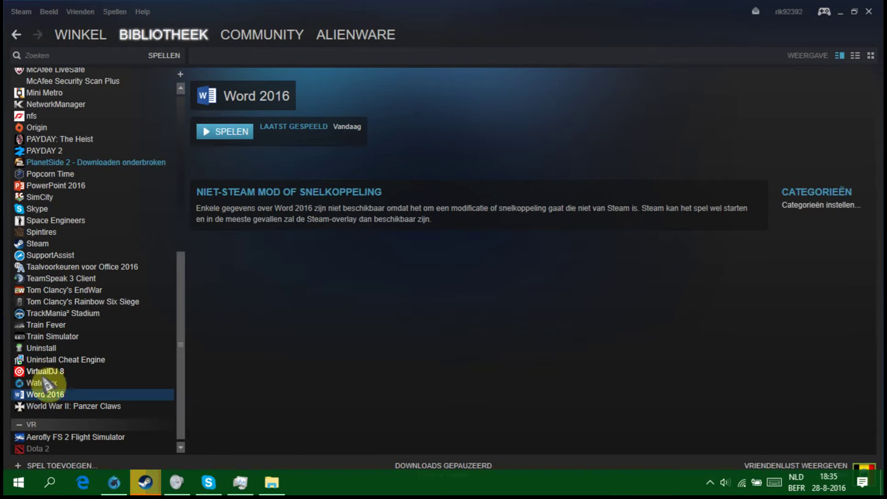
scroll(48, 378, "up", 10)
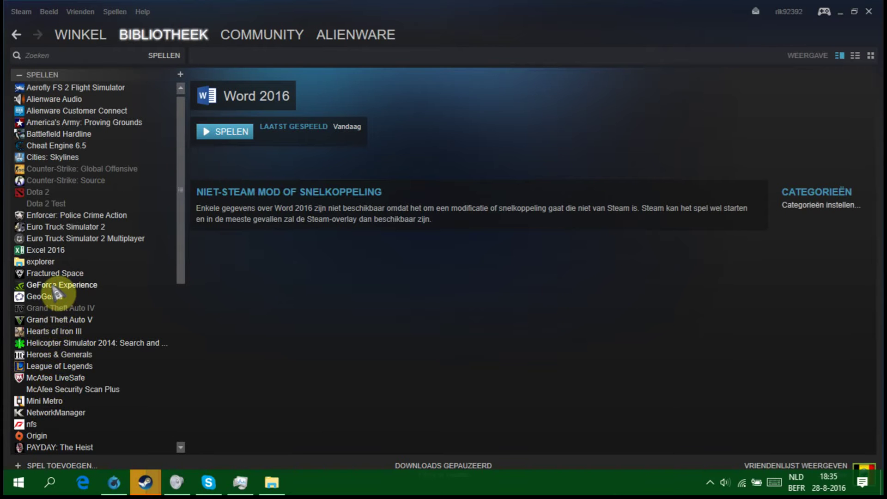
- Launch the explorer shortcut, maximize File Explorer, and return to the Steam library
left_click(40, 262)
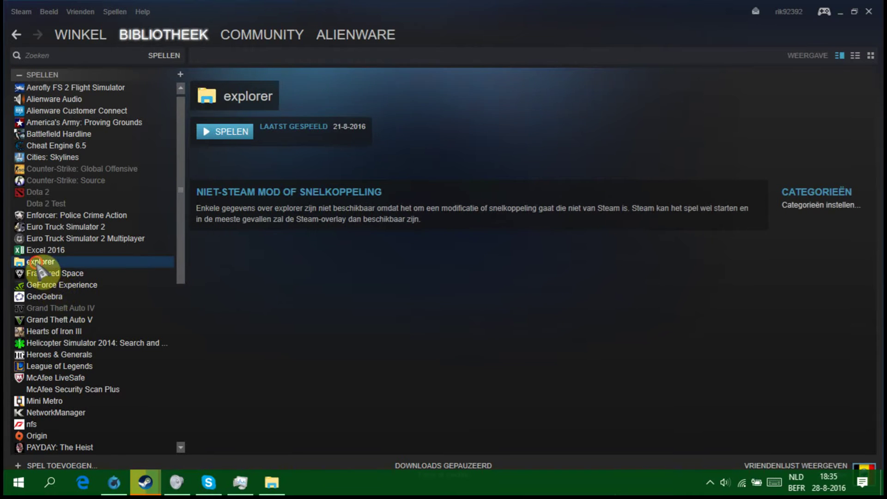
left_click(233, 144)
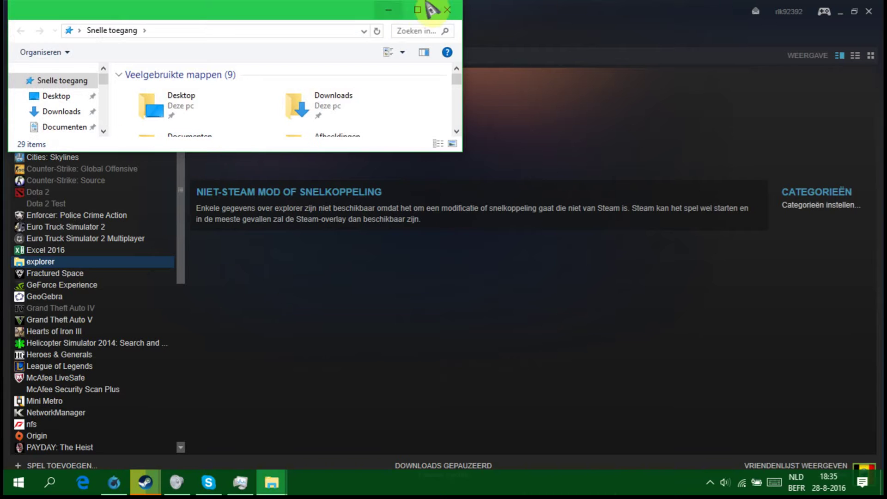
double_click(425, 13)
scroll(442, 239, "down", 1)
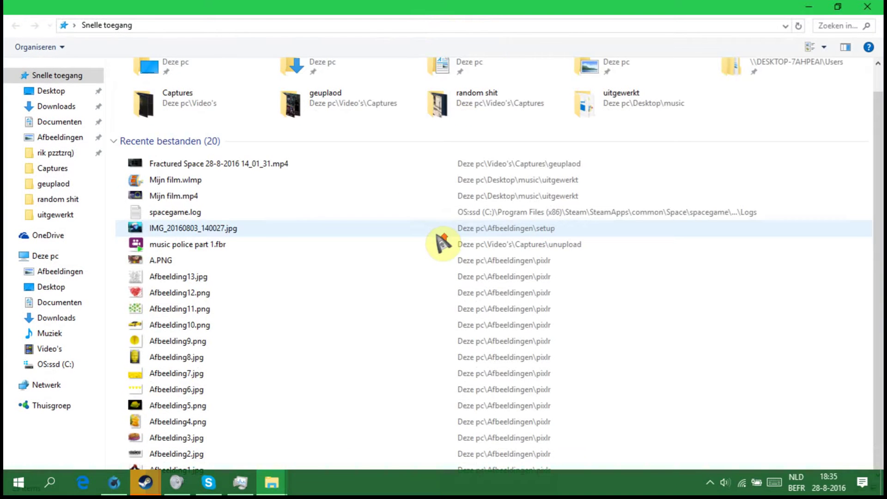
scroll(443, 242, "up", 2)
left_click(145, 483)
scroll(49, 390, "down", 5)
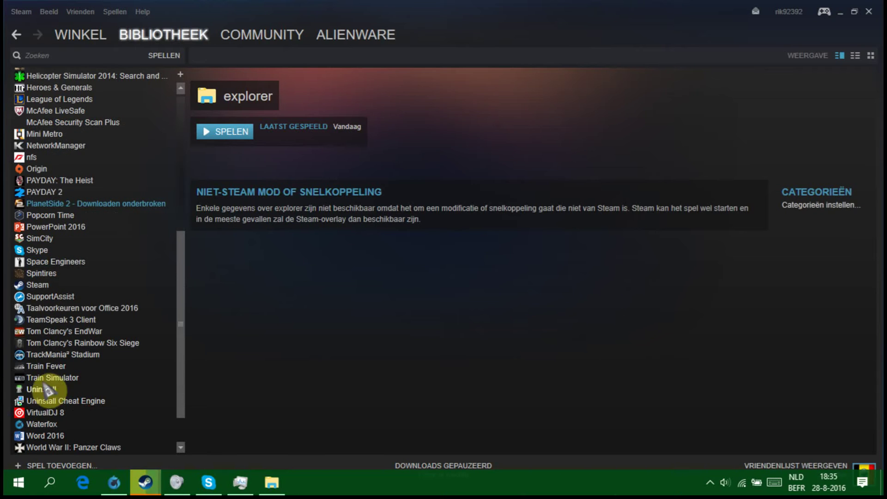
scroll(54, 235, "up", 8)
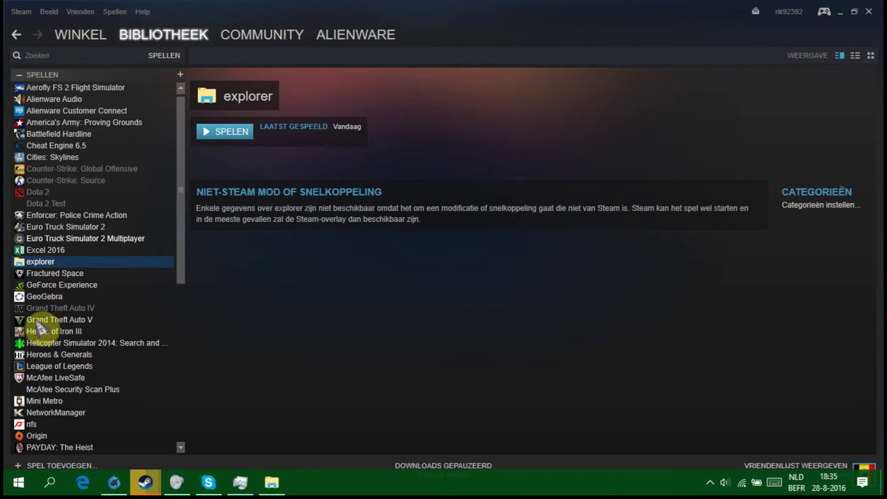
left_click_drag(183, 110, 178, 188)
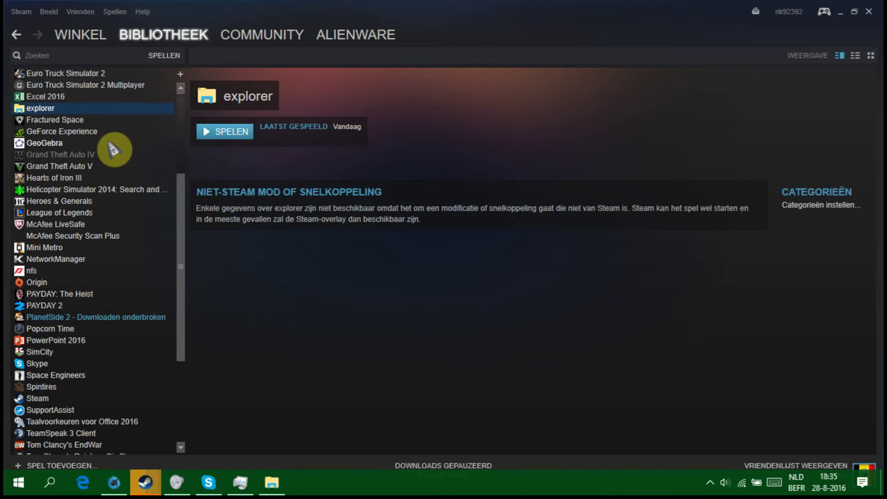
- Delete the League of Legends shortcut with Snelkoppeling verwijderen, then dismiss Dota 2's context menu
left_click(59, 212)
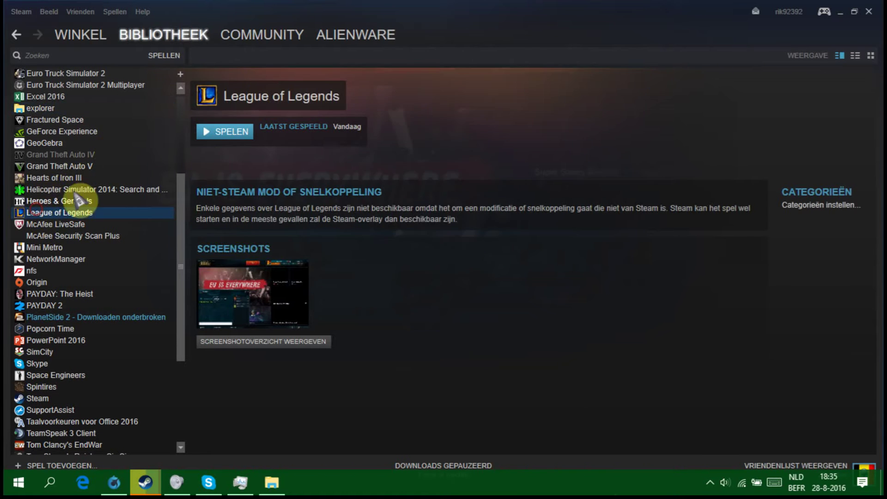
right_click(56, 213)
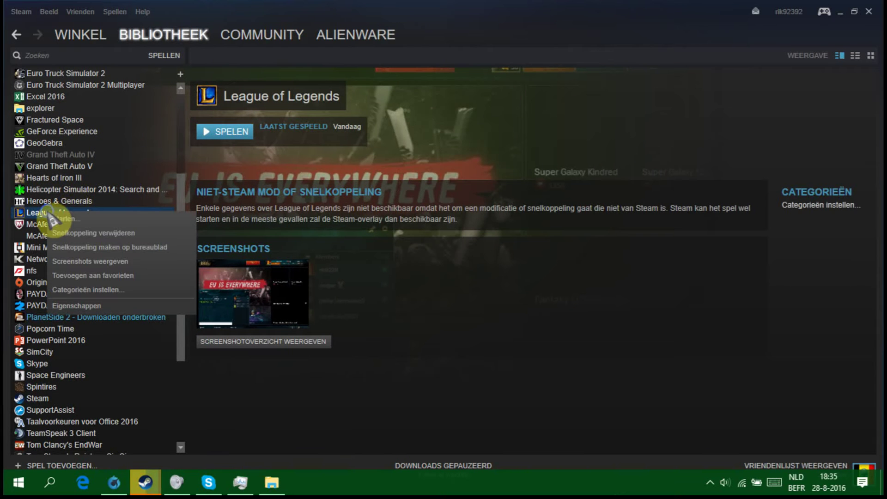
left_click(104, 233)
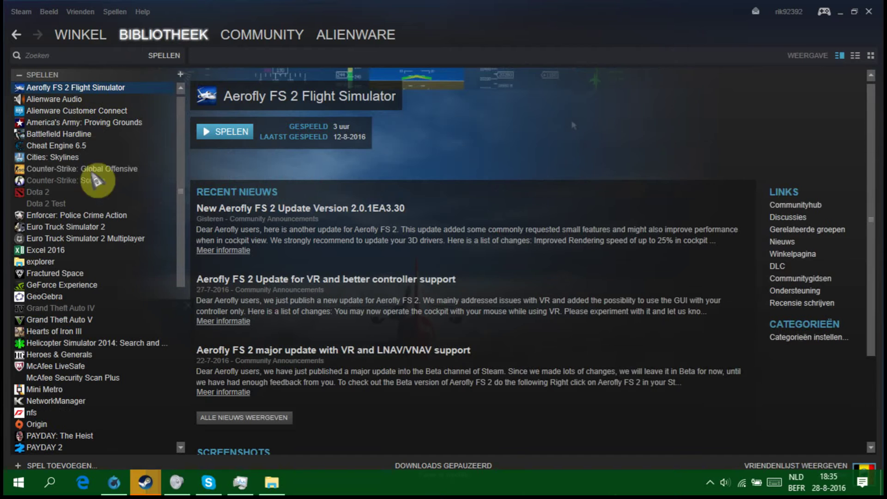
right_click(157, 188)
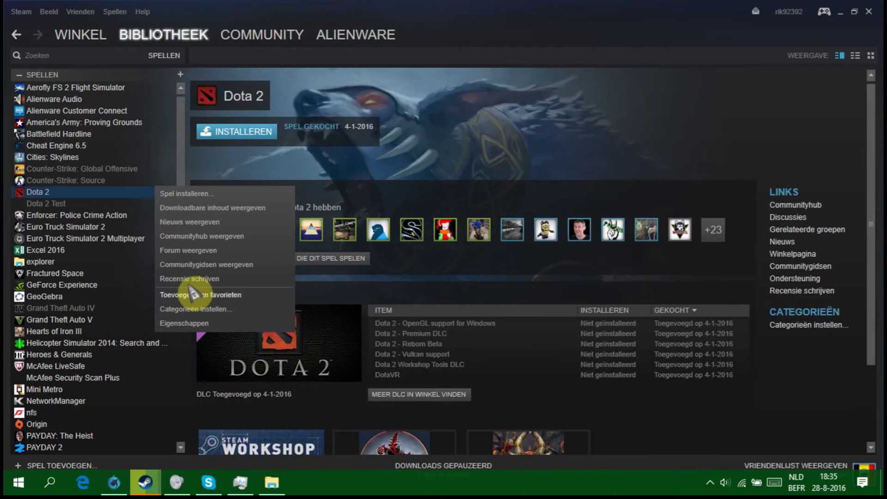
left_click(129, 49)
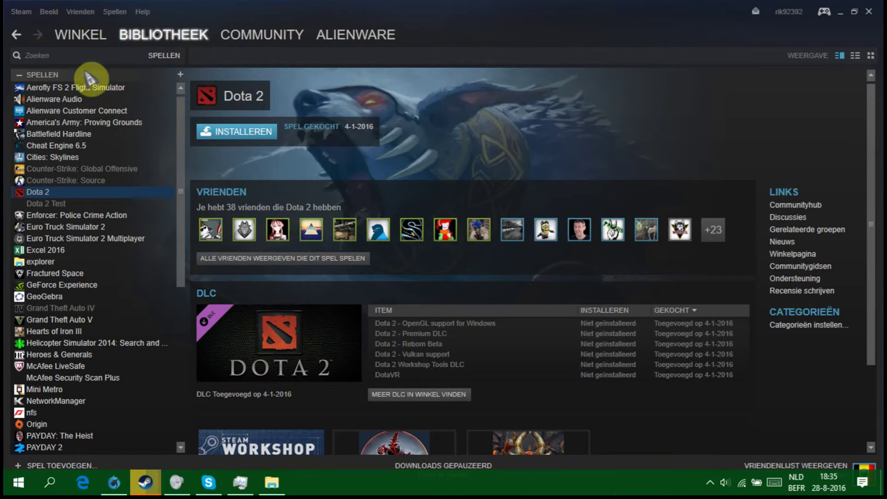
- Search the library for 'lea', clear it, then search Windows for League of Legends
left_click(135, 56)
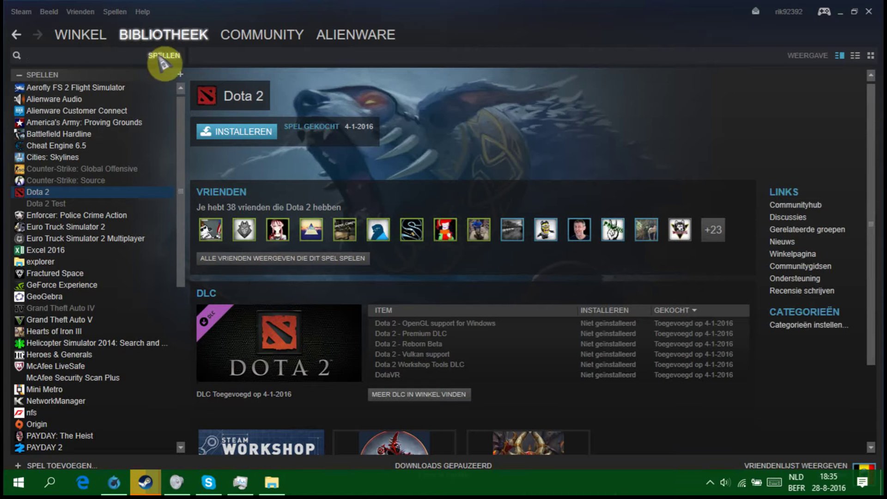
left_click(162, 55)
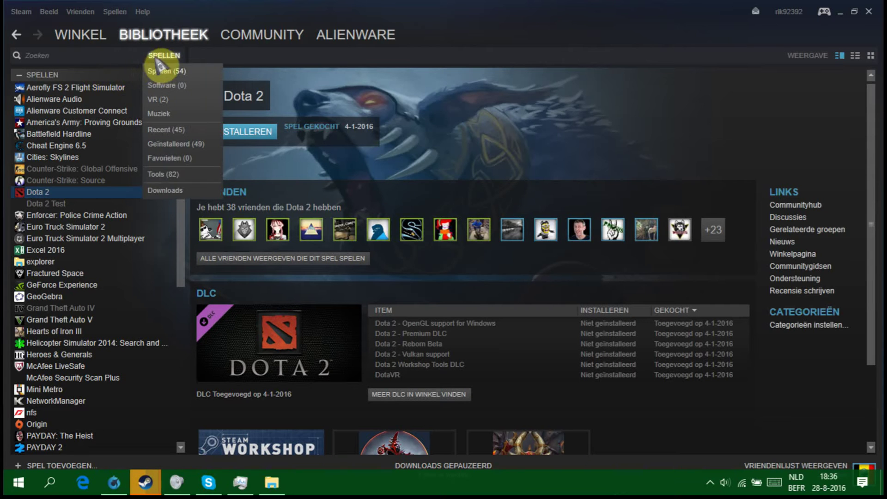
left_click(158, 69)
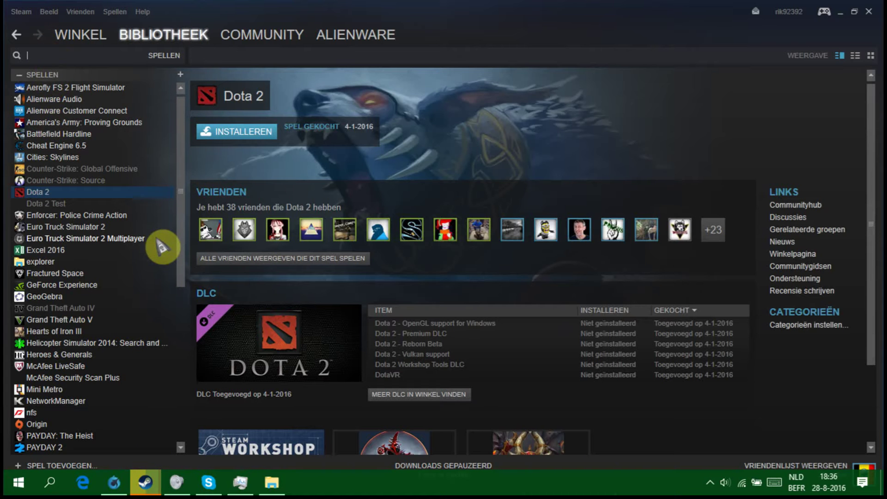
type("lea")
key("BackSpace")
key("BackSpace")
key("BackSpace")
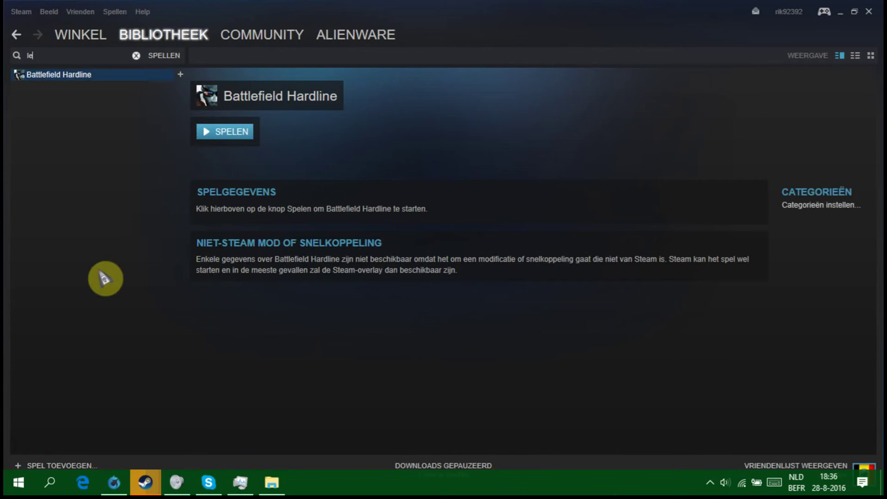
left_click(61, 486)
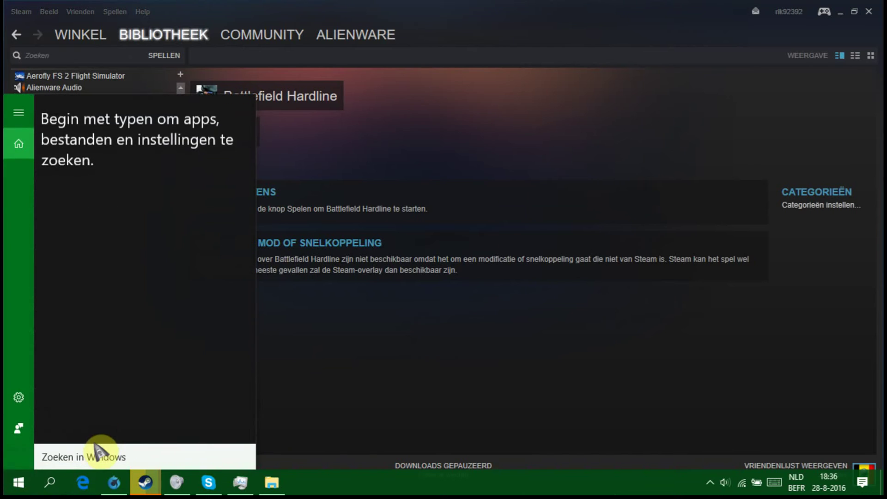
type("lea")
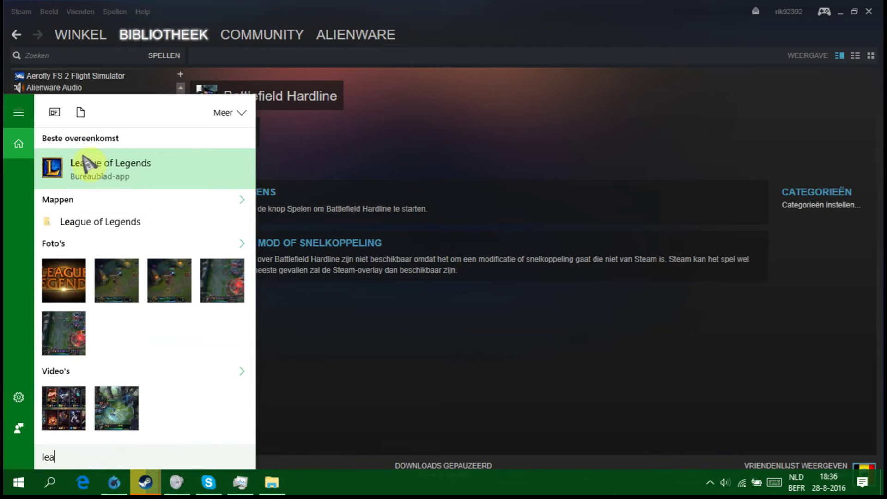
- Add League of Legends through Niet-Steam-spel toevoegen, ticking it and confirming with Programma's toevoegen
left_click(97, 170)
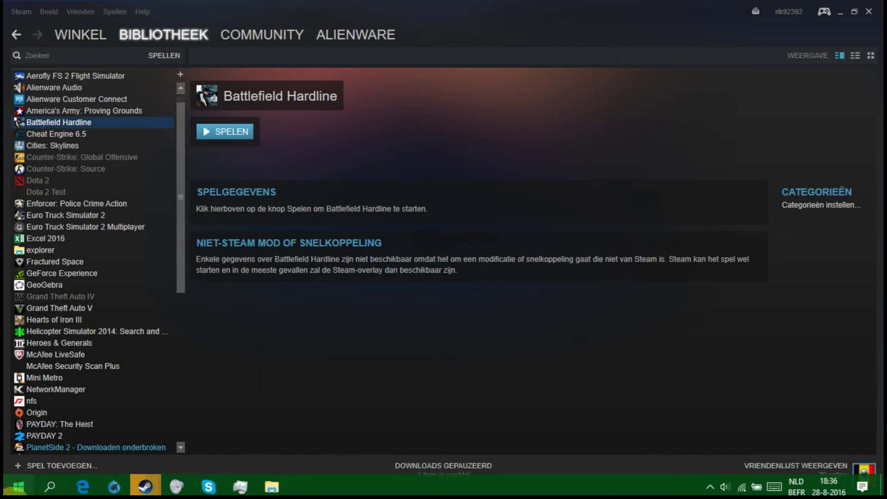
left_click(59, 467)
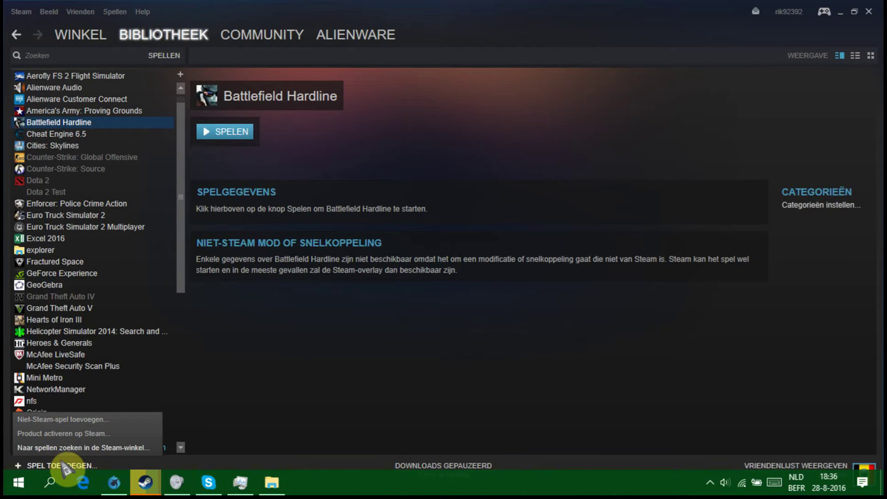
left_click(56, 421)
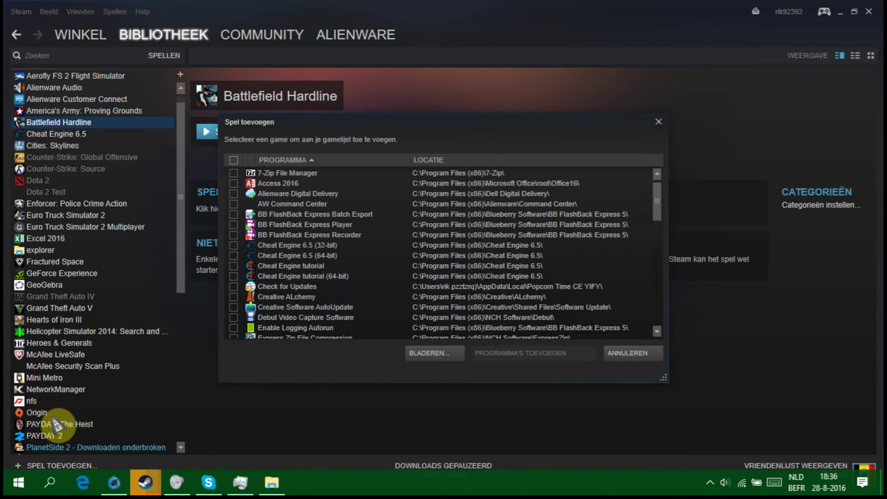
scroll(191, 367, "down", 10)
scroll(291, 298, "up", 8)
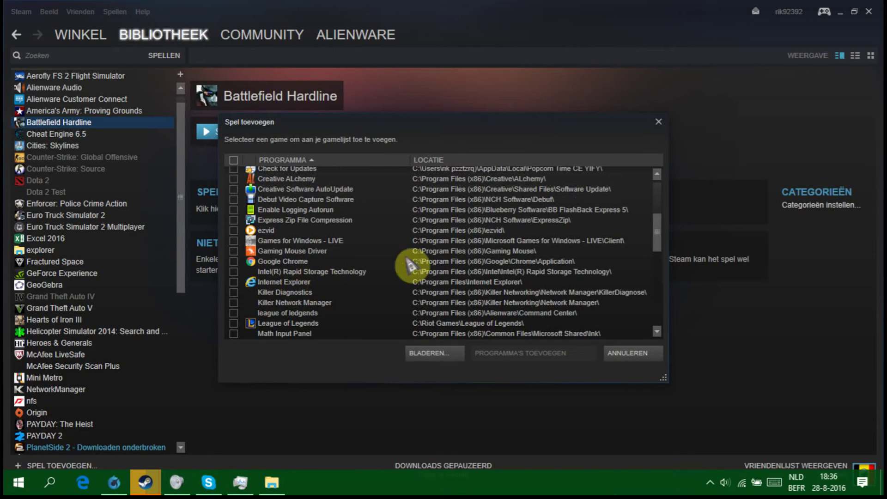
left_click(234, 324)
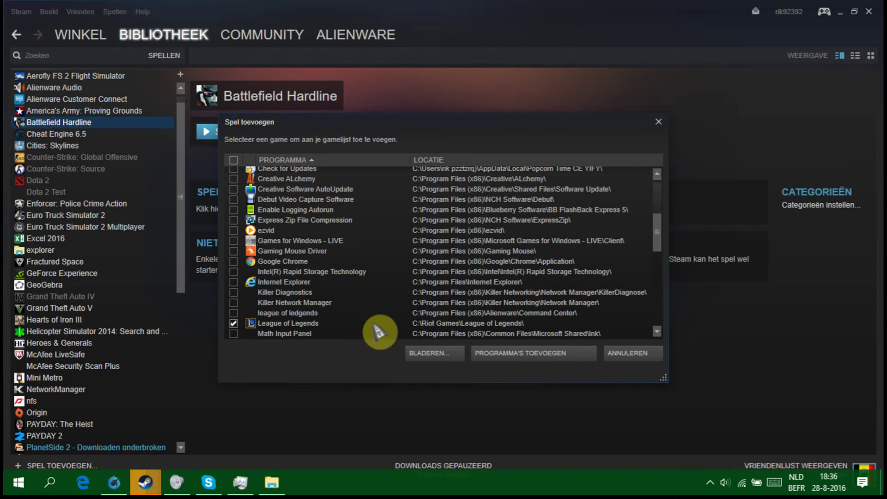
left_click(558, 354)
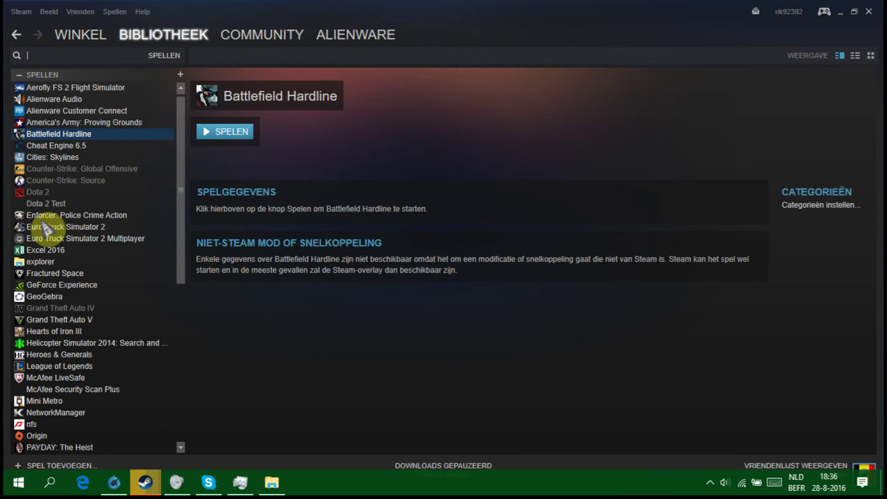
- Show League of Legends' page, filter the library with 'leag', then clear the search
left_click(62, 367)
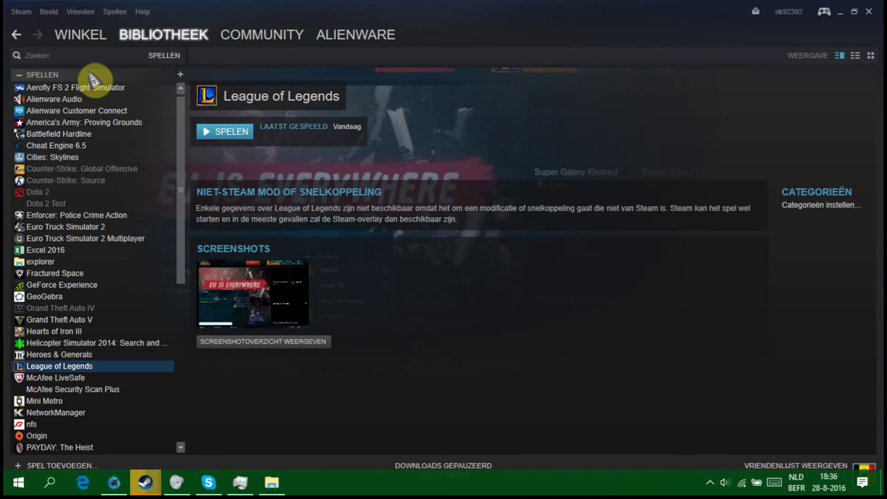
type("leaf")
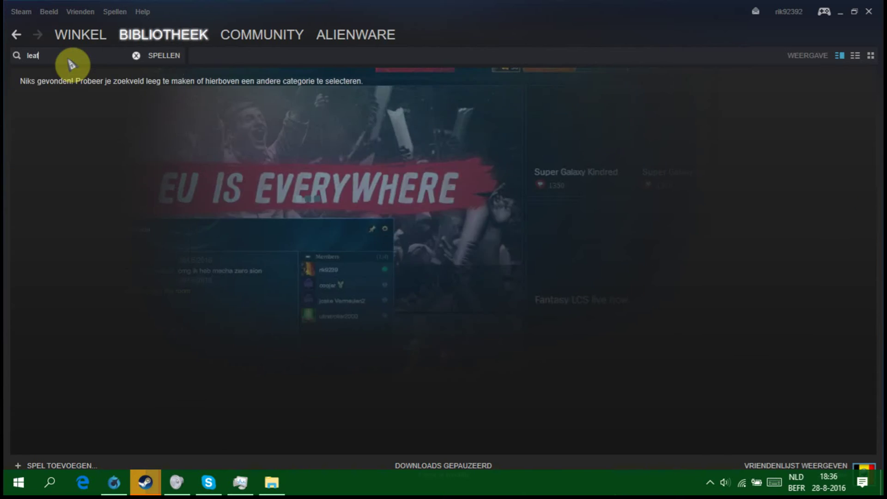
key("BackSpace")
type("g")
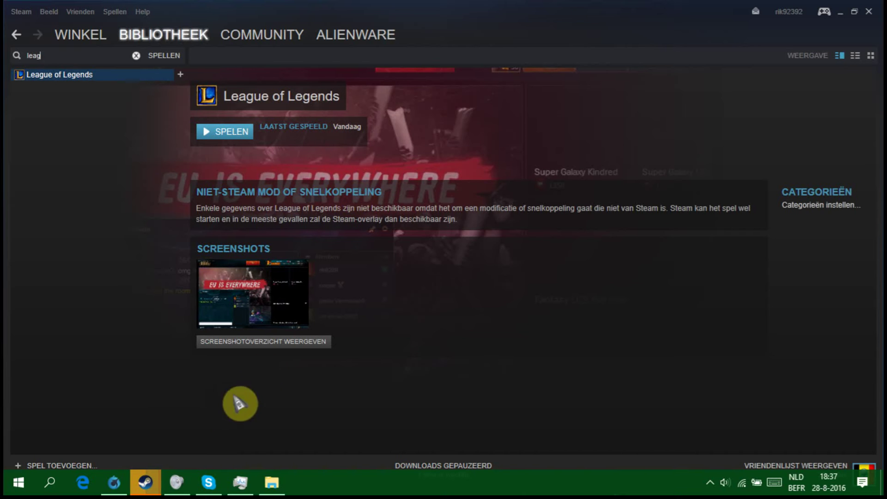
left_click(281, 342)
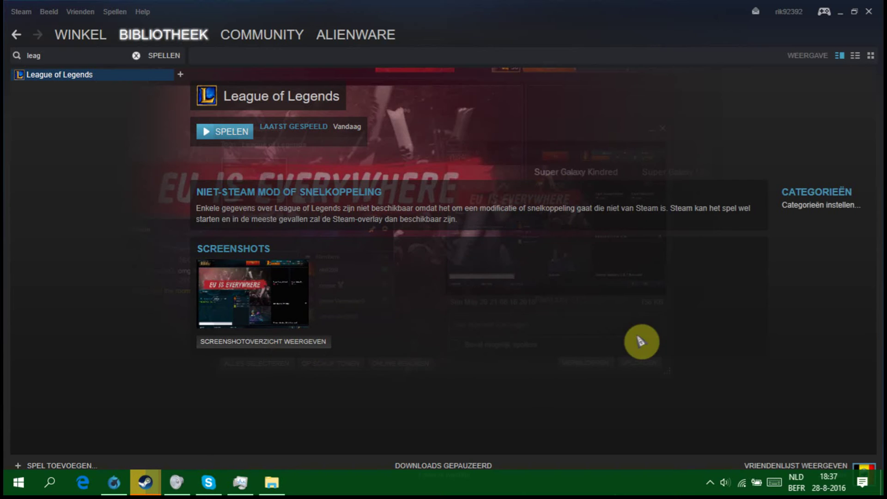
left_click(664, 130)
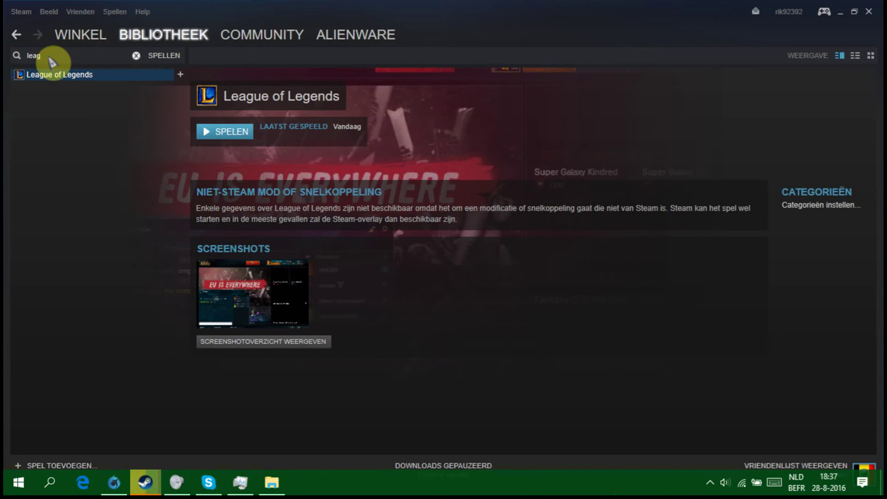
key("BackSpace")
key("BackSpace")
key("BackSpace")
key("BackSpace")
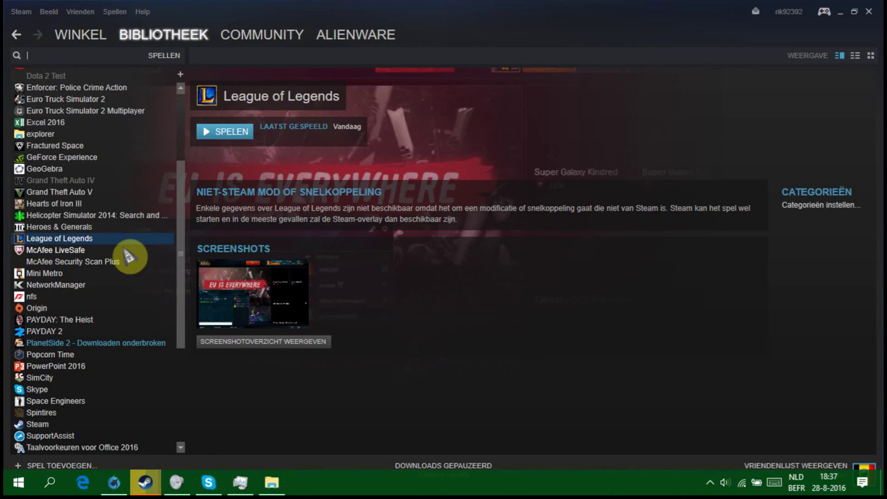
scroll(104, 243, "down", 5)
scroll(81, 225, "up", 8)
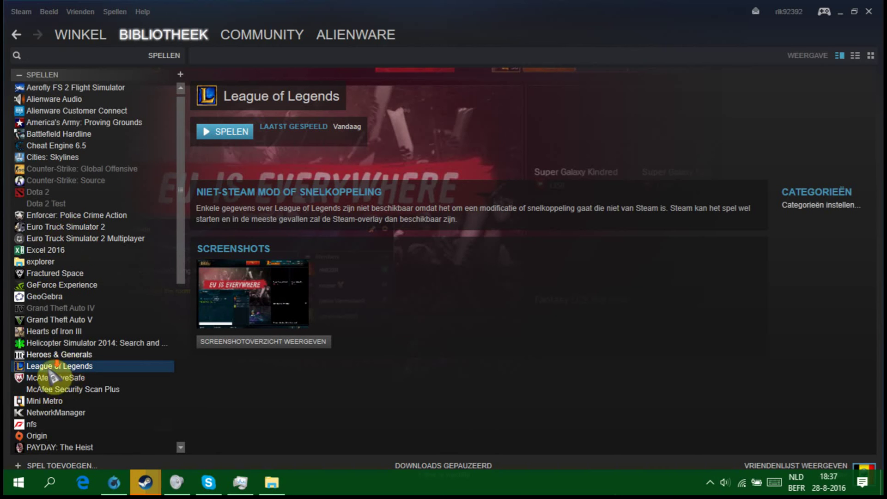
scroll(45, 382, "down", 5)
- Browse the Word 2016, explorer, Excel 2016, Cheat Engine 6.5 and Origin pages, then bring up the recorder's tray menu
left_click(56, 394)
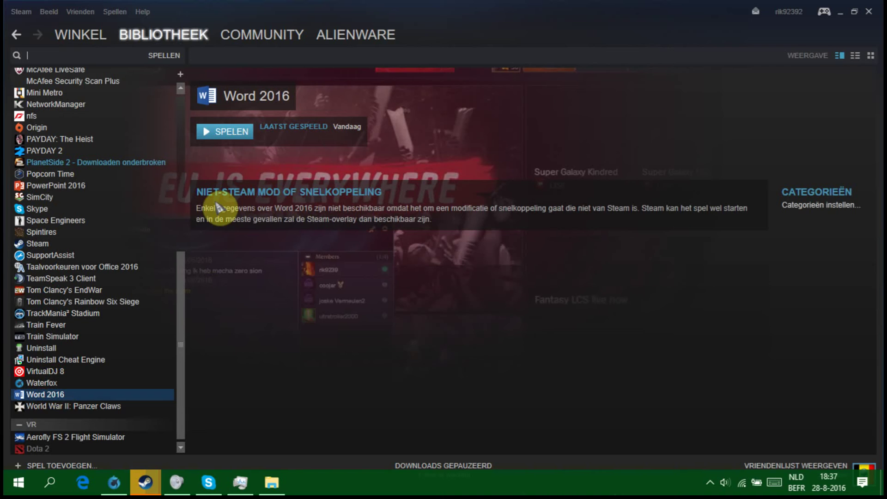
scroll(174, 279, "up", 10)
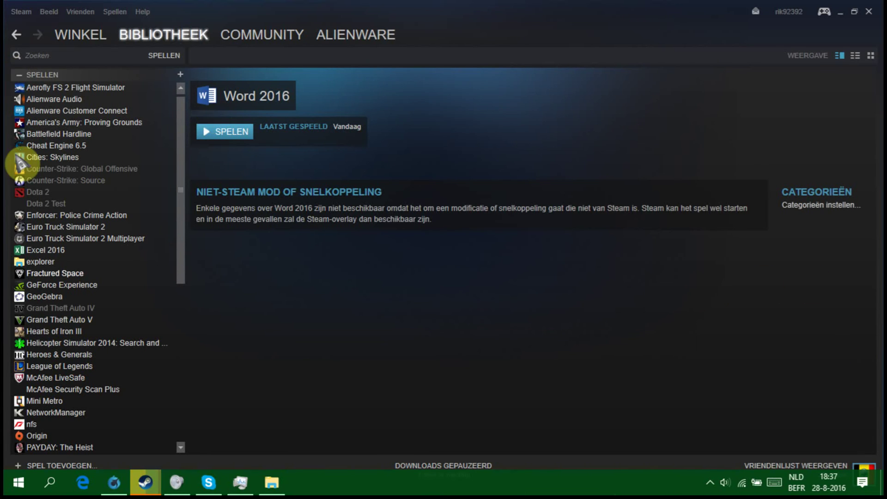
left_click(37, 262)
left_click(43, 251)
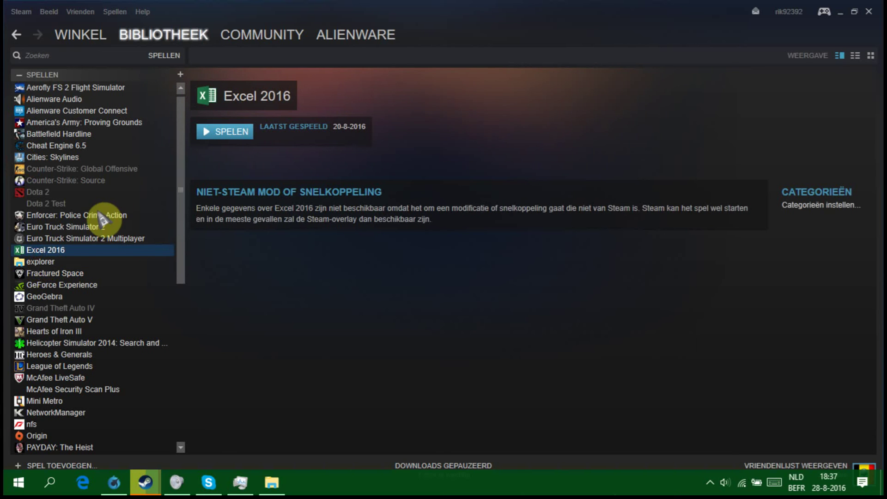
left_click(61, 146)
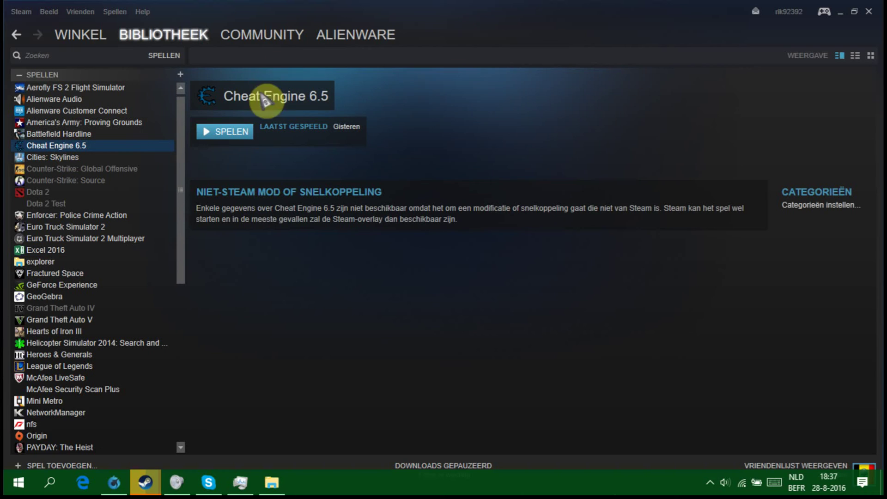
left_click(42, 437)
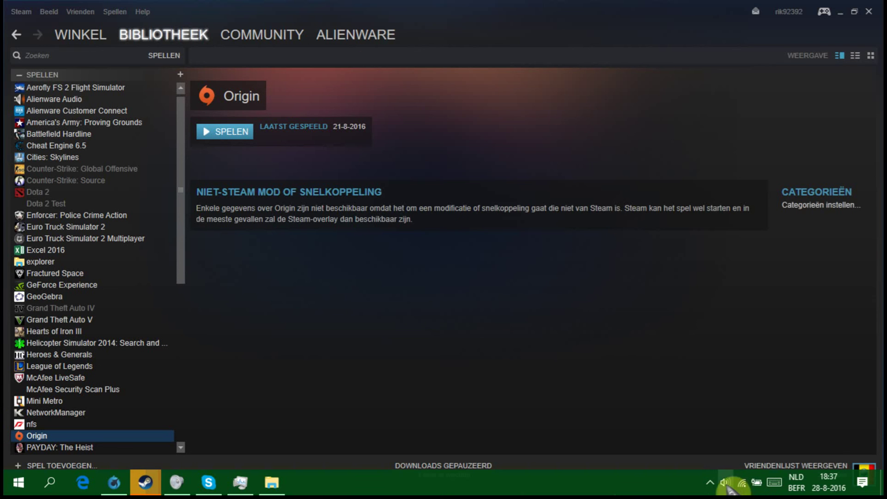
left_click(710, 483)
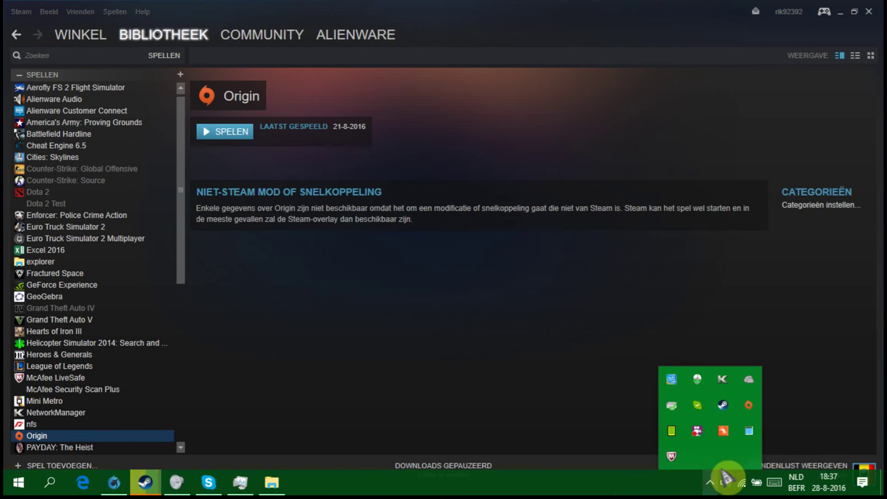
right_click(697, 435)
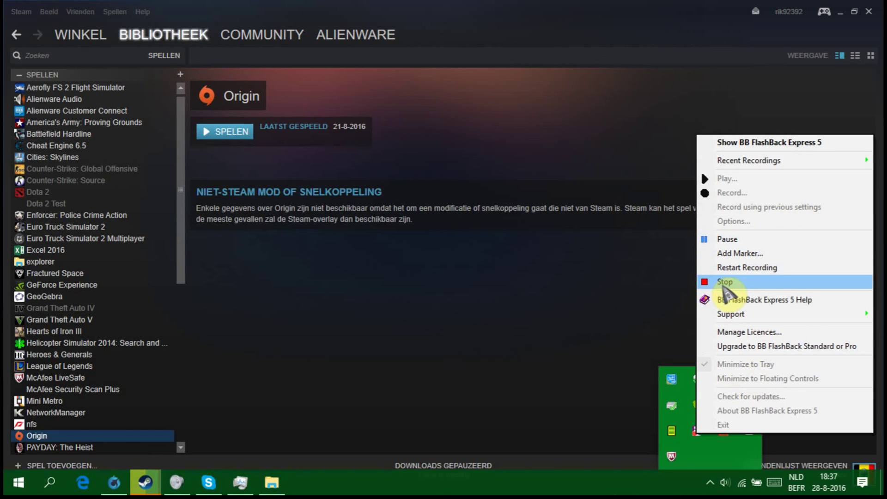